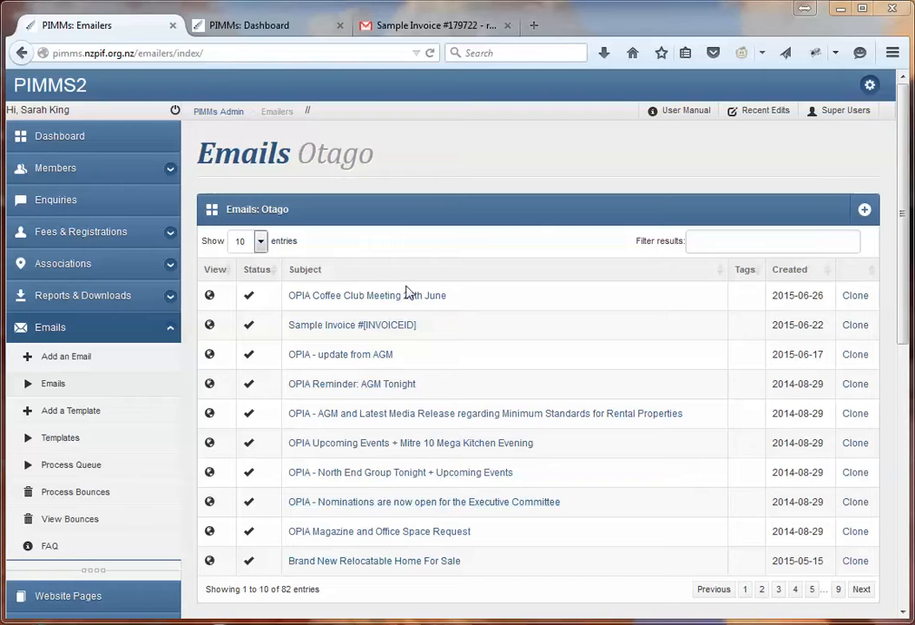
- Open the Sample Invoice email and set its subject to "It's time to renew - Invoice #[INVOICEID]"
{"action": "left_click", "coordinate": [391, 327]}
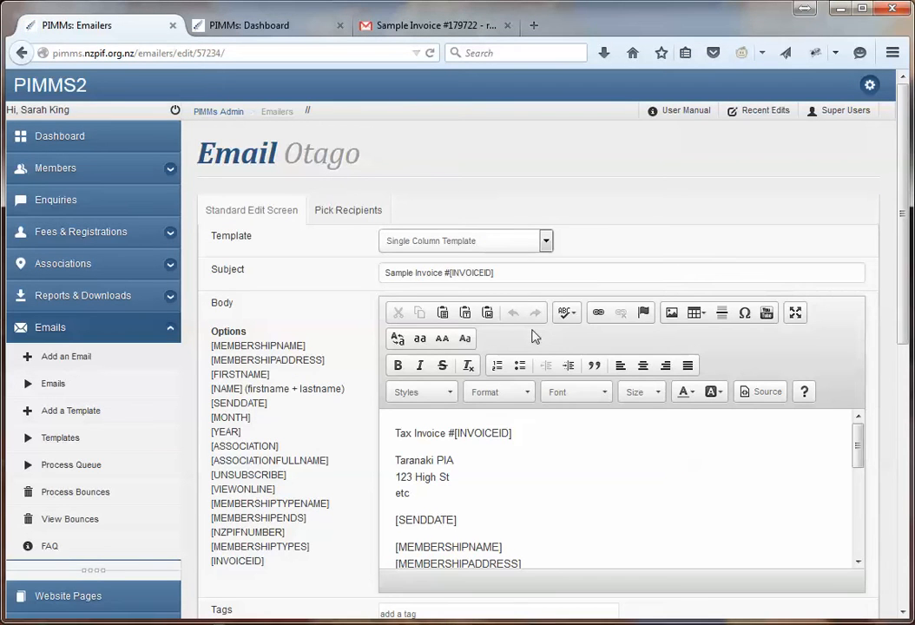
{"action": "left_click_drag", "start_coordinate": [414, 272], "coordinate": [371, 278]}
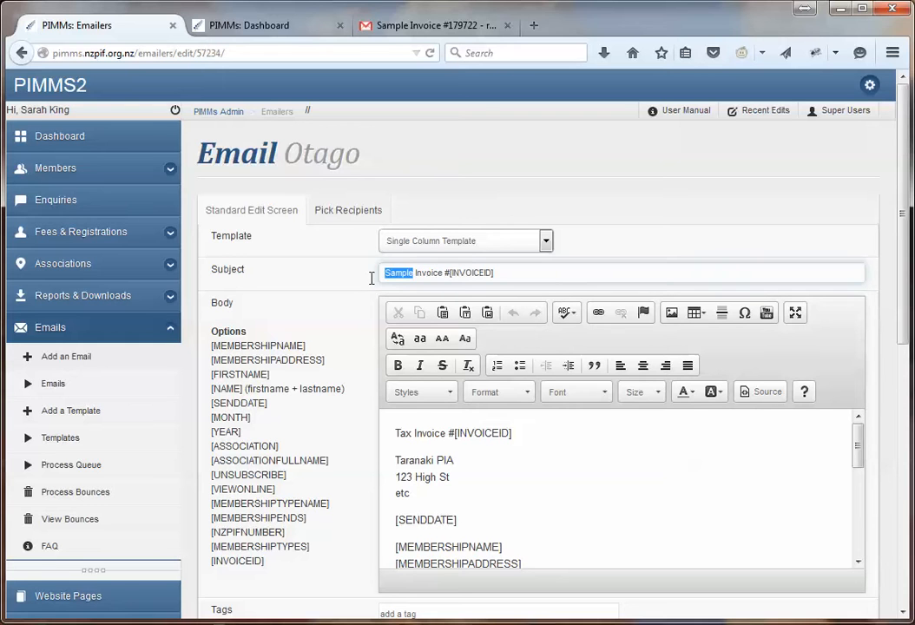
{"action": "key", "text": "BackSpace"}
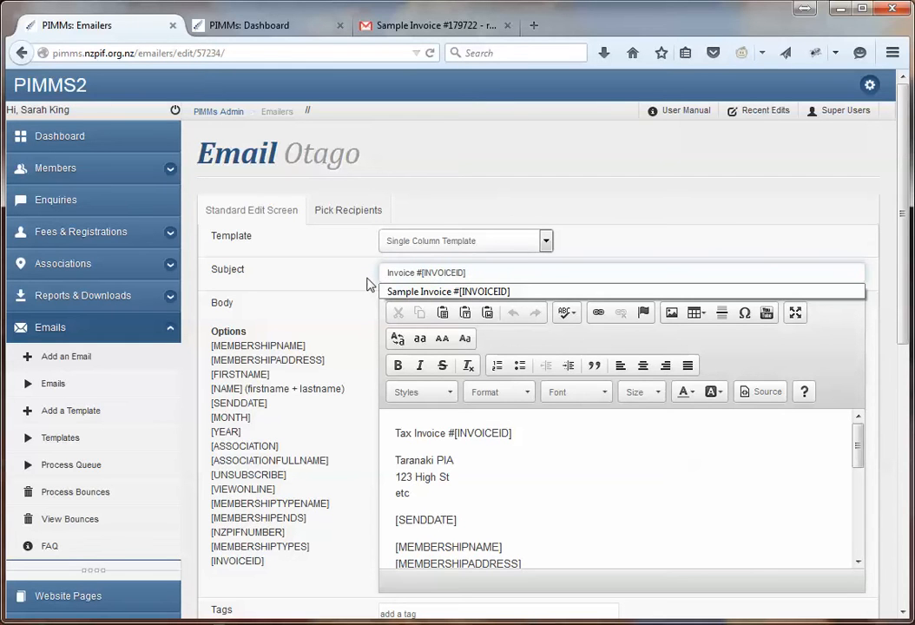
{"action": "type", "text": "It's time to"}
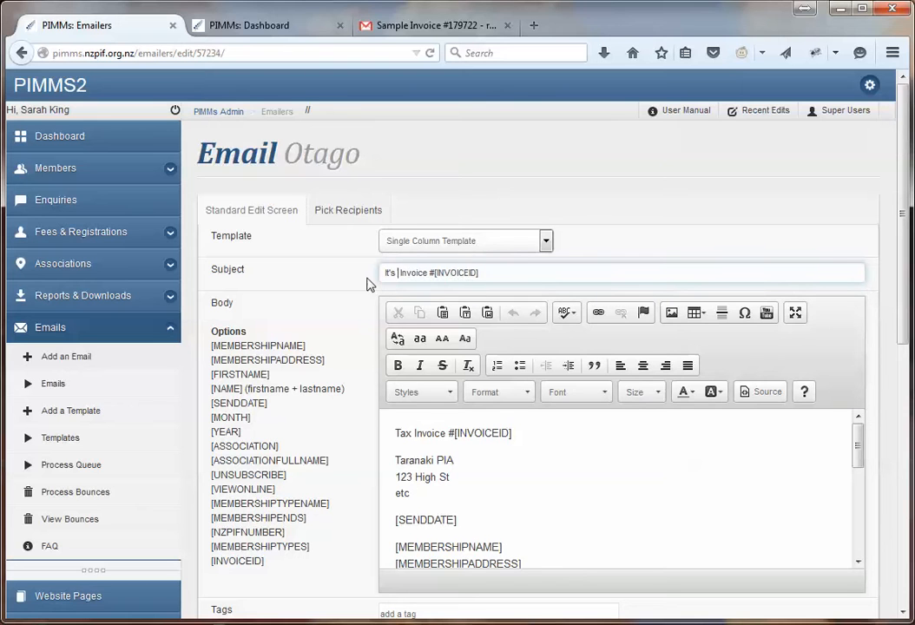
{"action": "type", "text": " renew =-"}
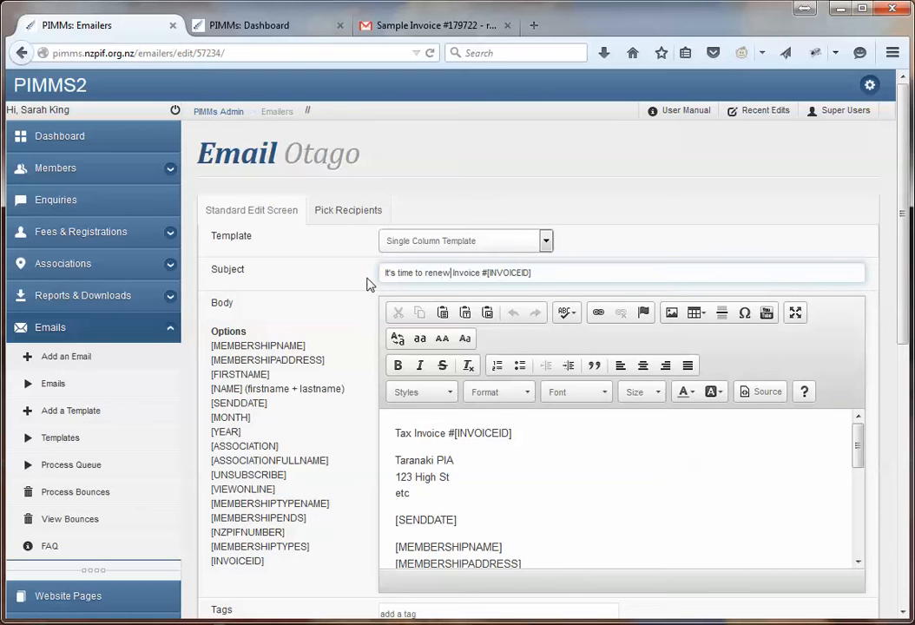
{"action": "key", "text": "BackSpace"}
{"action": "key", "text": "BackSpace"}
{"action": "type", "text": "-"}
- Examine the email body's invoice heading, association address, send date and membership placeholders
{"action": "left_click", "coordinate": [513, 433]}
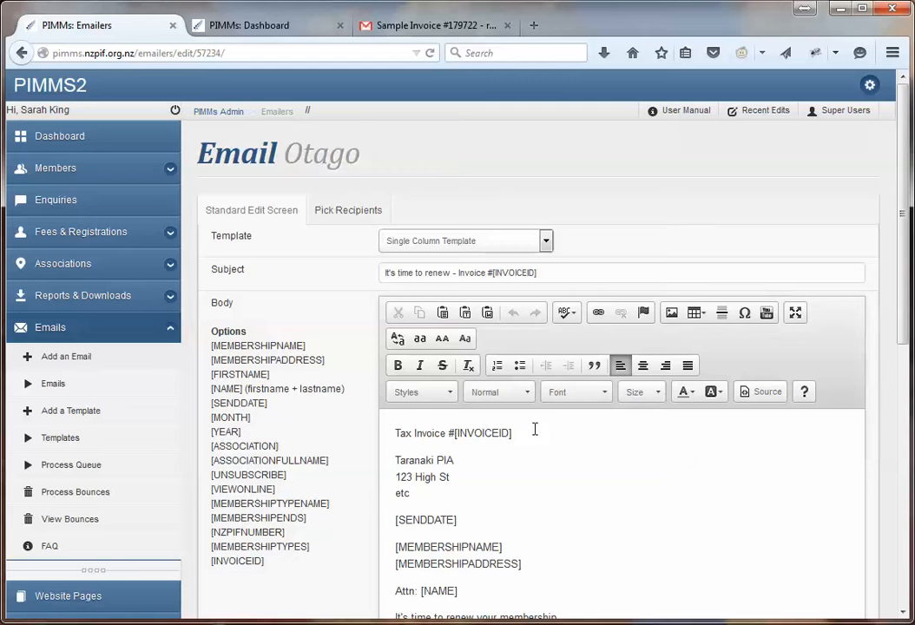
{"action": "scroll", "coordinate": [551, 519], "scroll_direction": "down", "scroll_amount": 2}
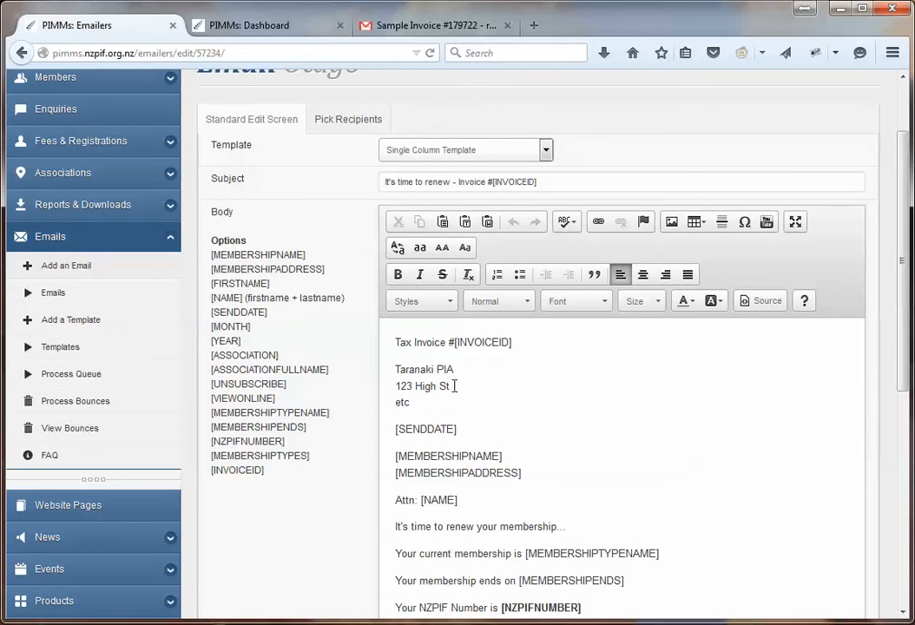
{"action": "left_click_drag", "start_coordinate": [451, 385], "coordinate": [406, 393]}
{"action": "left_click", "coordinate": [473, 429]}
{"action": "left_click", "coordinate": [523, 474]}
{"action": "scroll", "coordinate": [566, 463], "scroll_direction": "down", "scroll_amount": 3}
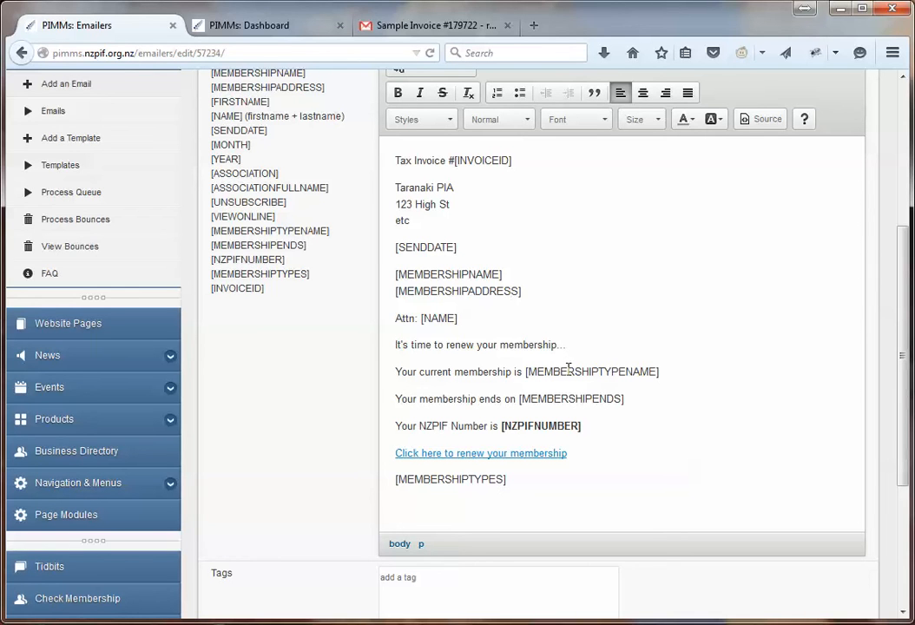
- Edit the link on "Click here to renew your membership", replacing taranaki with otago at the start of its URL
{"action": "left_click", "coordinate": [546, 454]}
{"action": "left_click_drag", "start_coordinate": [566, 453], "coordinate": [396, 457]}
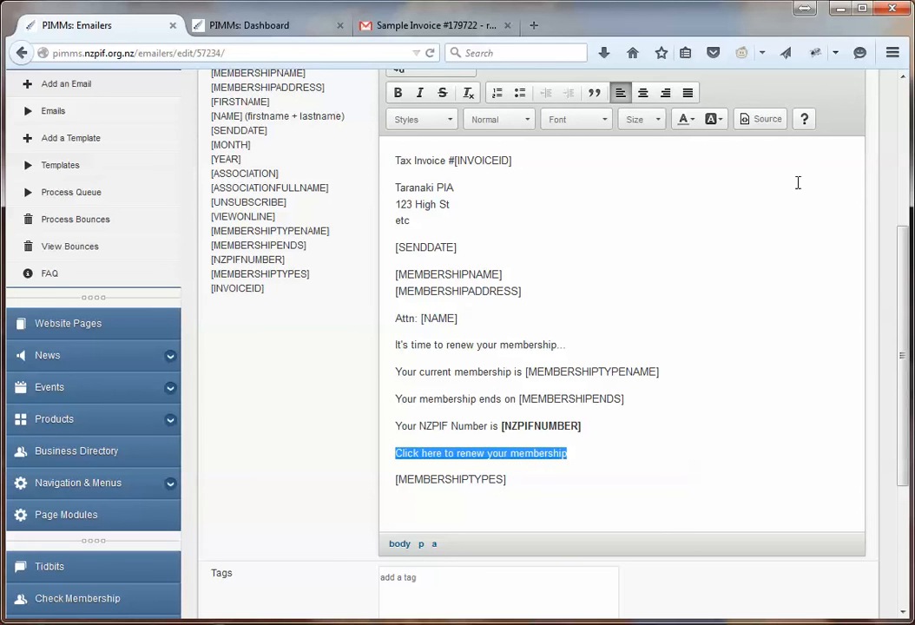
{"action": "scroll", "coordinate": [902, 275], "scroll_direction": "up", "scroll_amount": 1}
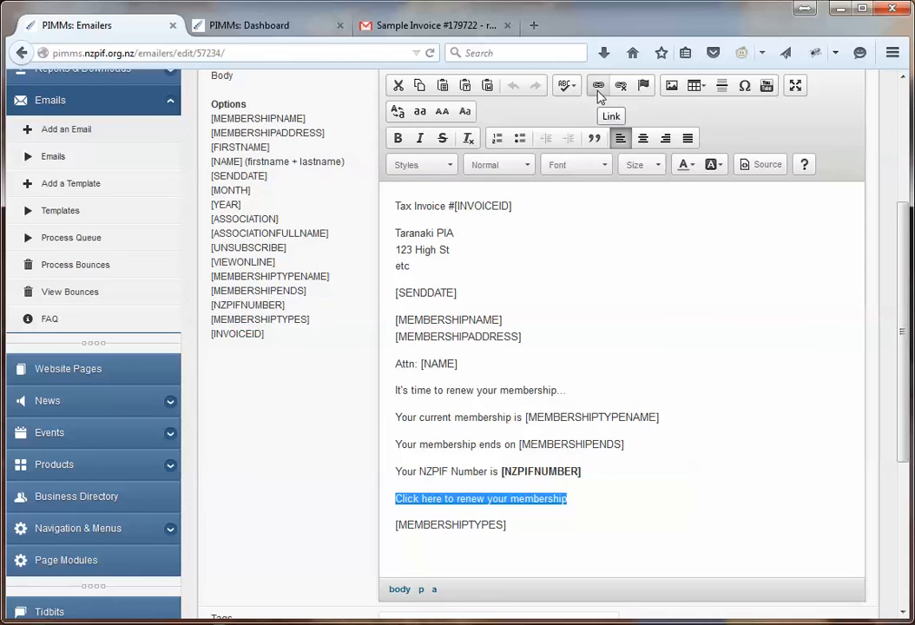
{"action": "left_click", "coordinate": [598, 86]}
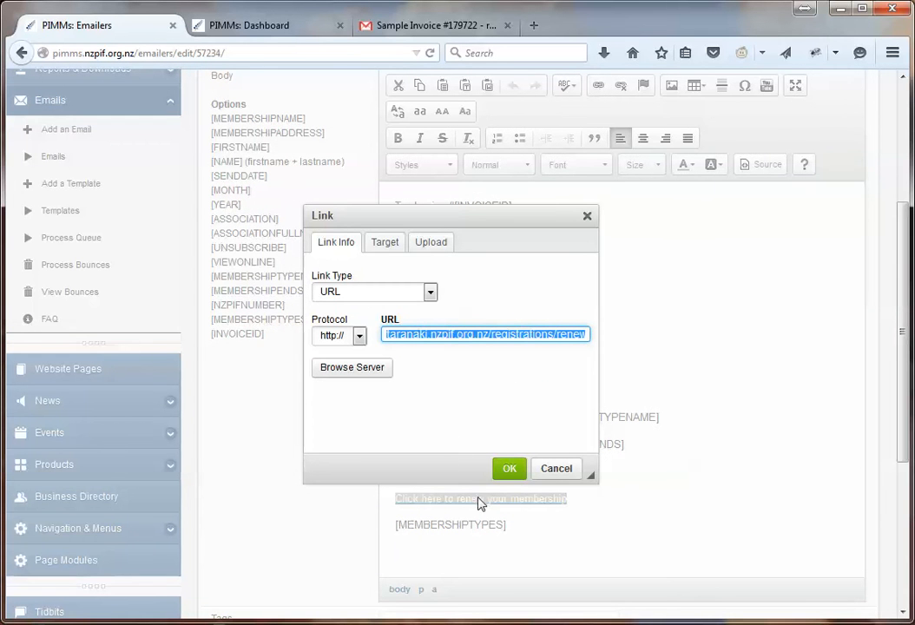
{"action": "left_click", "coordinate": [435, 334]}
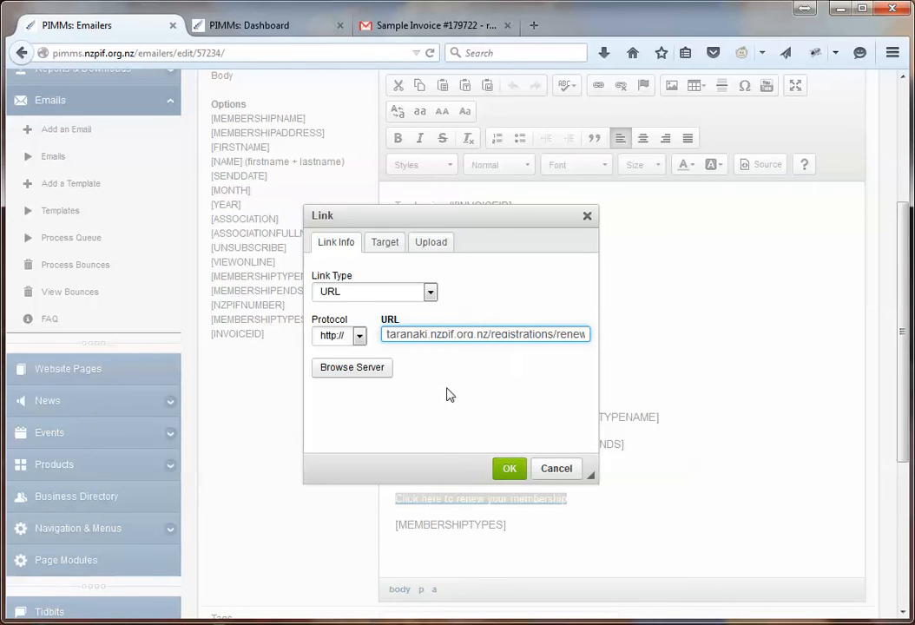
{"action": "left_click_drag", "start_coordinate": [427, 334], "coordinate": [388, 340]}
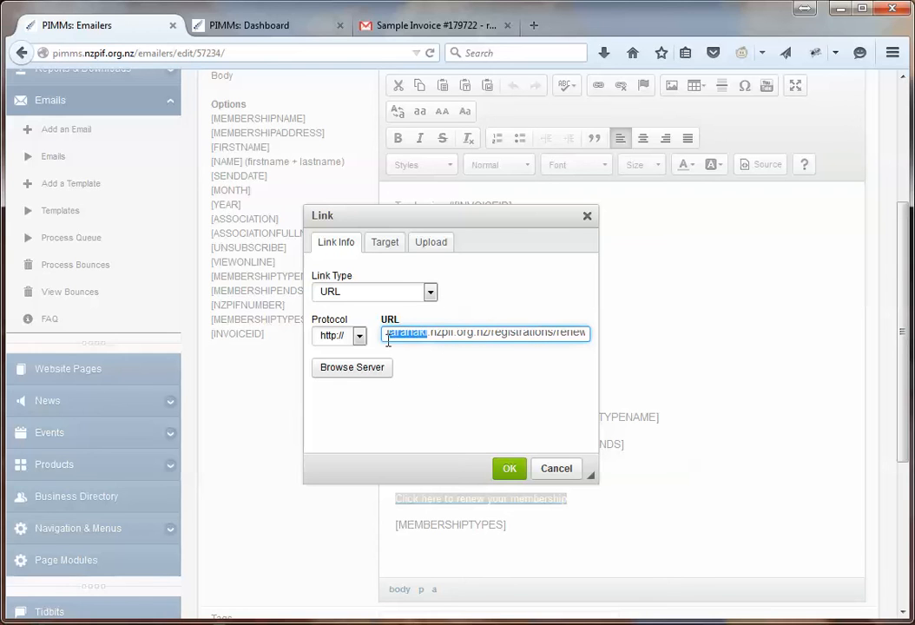
{"action": "left_click", "coordinate": [420, 334]}
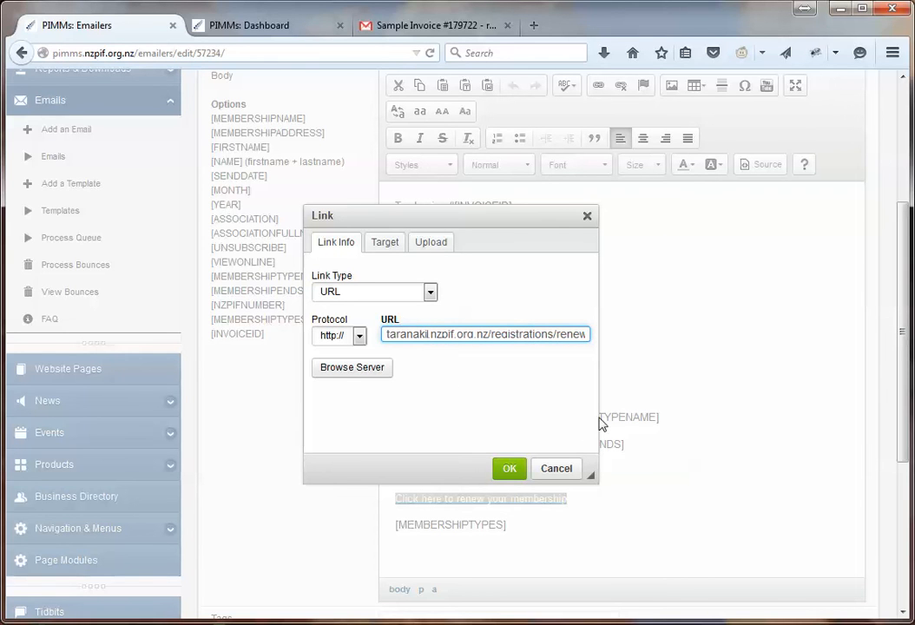
{"action": "type", "text": "/[NZPIFN"}
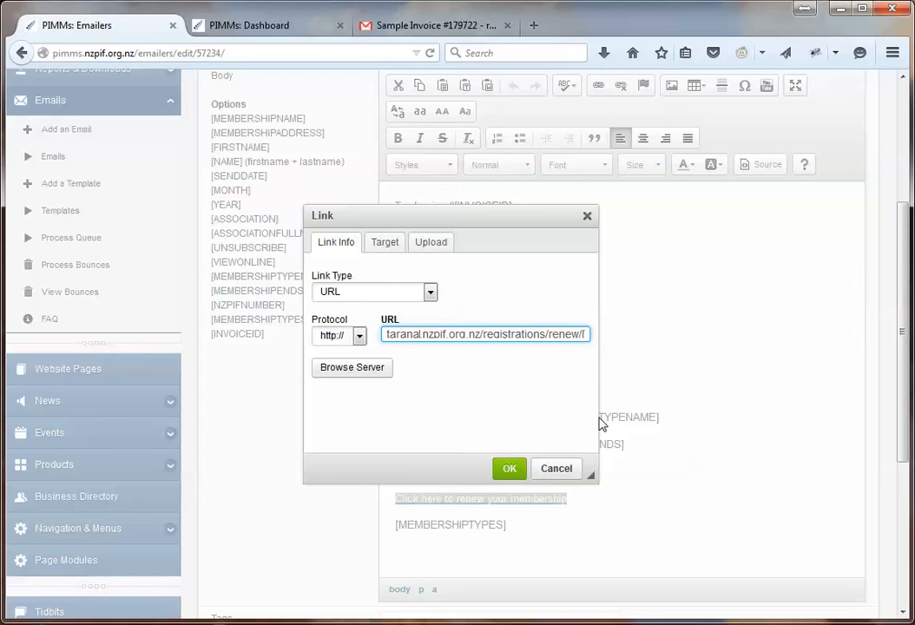
{"action": "key", "text": "BackSpace"}
{"action": "key", "text": "BackSpace"}
{"action": "key", "text": "BackSpace"}
{"action": "key", "text": "BackSpace"}
{"action": "key", "text": "BackSpace"}
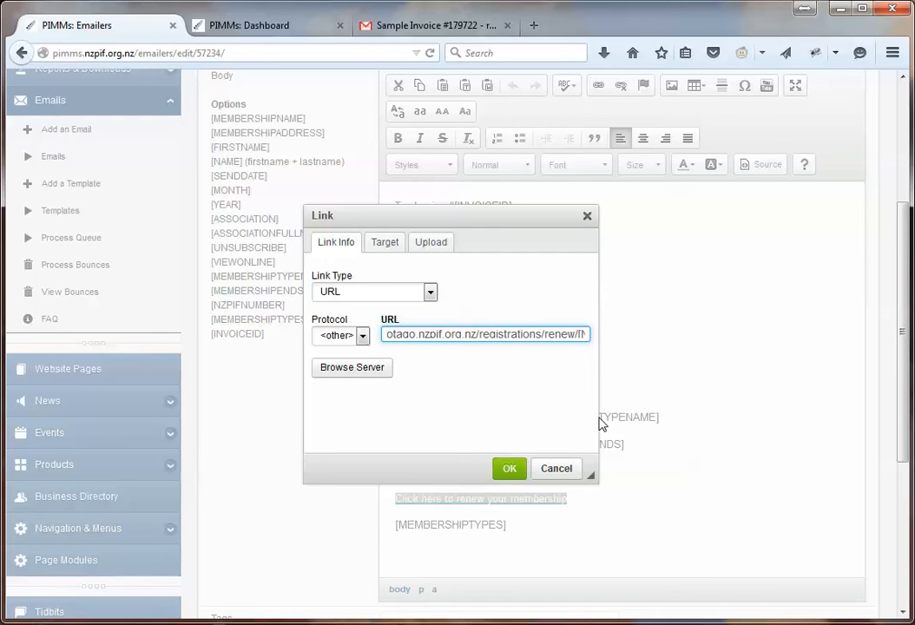
- Check that the renewal link's URL ends with the [NZPIFNUMBER] placeholder and apply the link change
{"action": "left_click", "coordinate": [550, 334]}
{"action": "key", "text": "Right"}
{"action": "key", "text": "Right"}
{"action": "key", "text": "Right"}
{"action": "key", "text": "Right"}
{"action": "key", "text": "Right"}
{"action": "key", "text": "Right"}
{"action": "key", "text": "Right"}
{"action": "key", "text": "Right"}
{"action": "key", "text": "Right"}
{"action": "key", "text": "Right"}
{"action": "key", "text": "Right"}
{"action": "key", "text": "Right"}
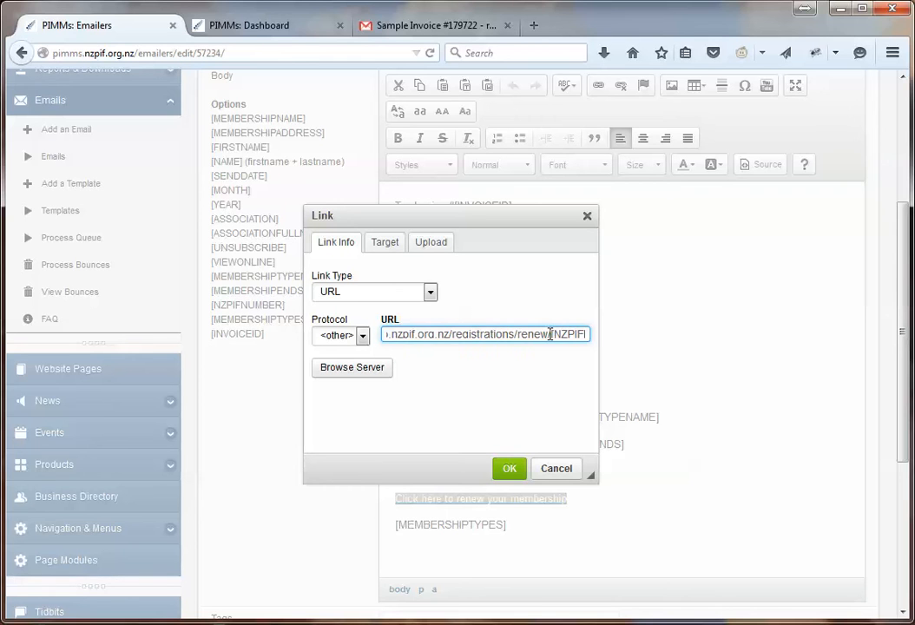
{"action": "key", "text": "Right"}
{"action": "key", "text": "Right"}
{"action": "key", "text": "Right"}
{"action": "key", "text": "Right"}
{"action": "key", "text": "Right"}
{"action": "key", "text": "Right"}
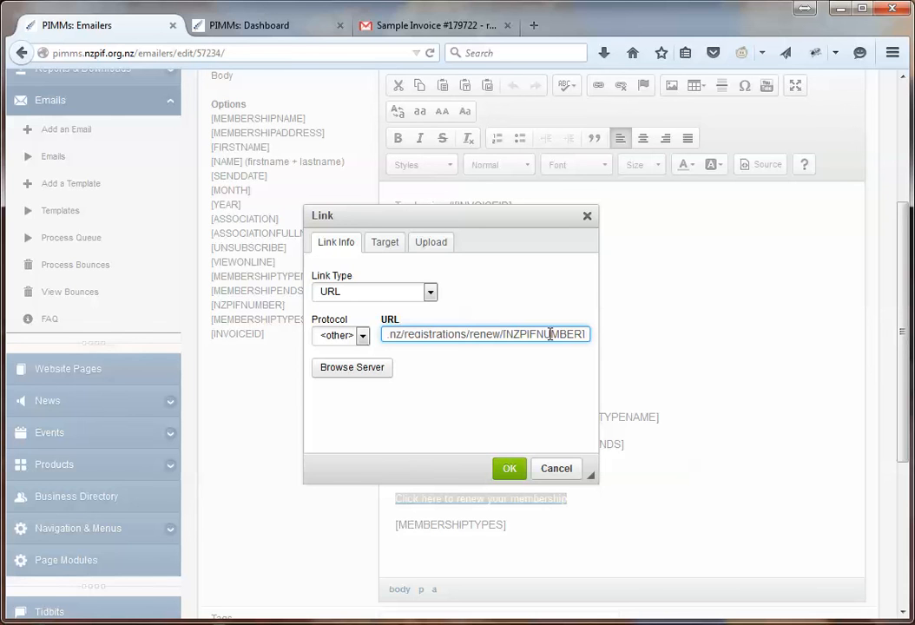
{"action": "left_click", "coordinate": [509, 470]}
{"action": "left_click", "coordinate": [658, 483]}
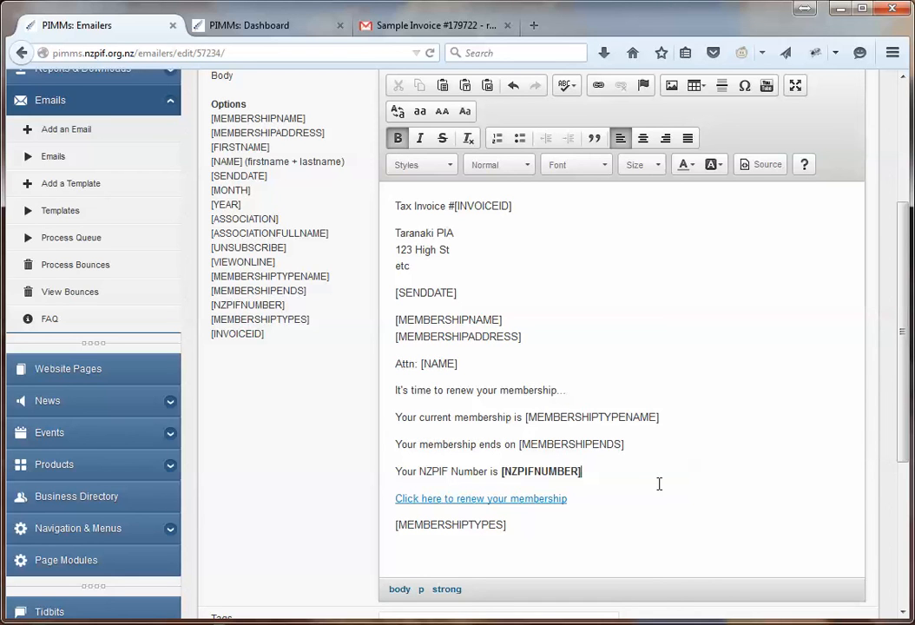
- Add the closing line "Thank you, see you soon." below the [MEMBERSHIPTYPES] placeholder in the email body
{"action": "left_click", "coordinate": [519, 526]}
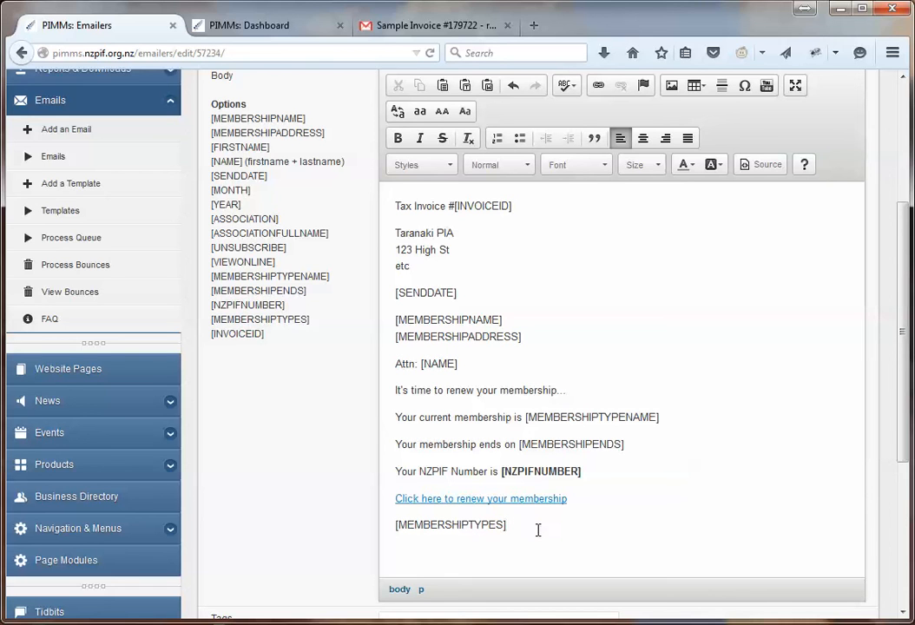
{"action": "key", "text": "Return"}
{"action": "type", "text": "Thank you"}
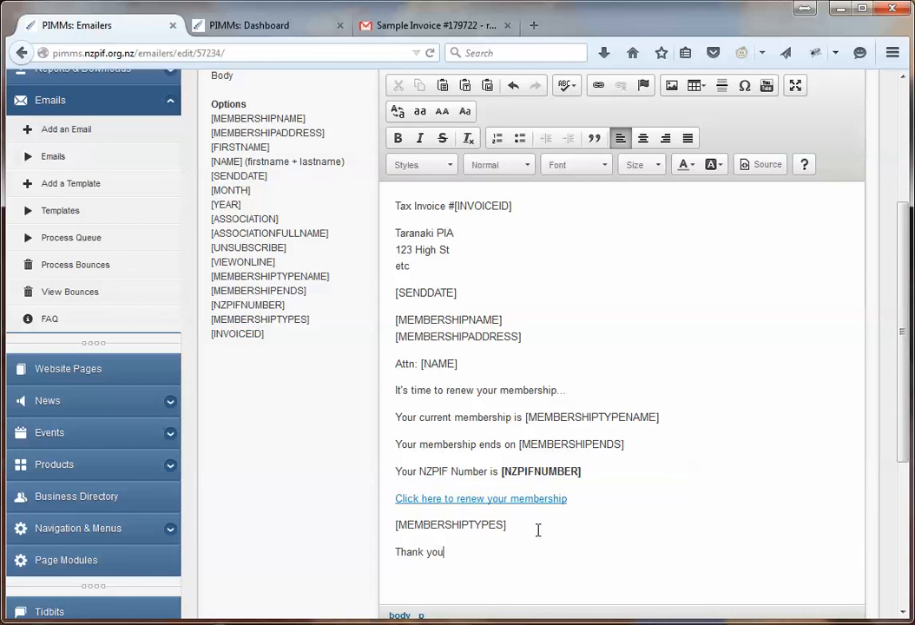
{"action": "type", "text": ", see you soon."}
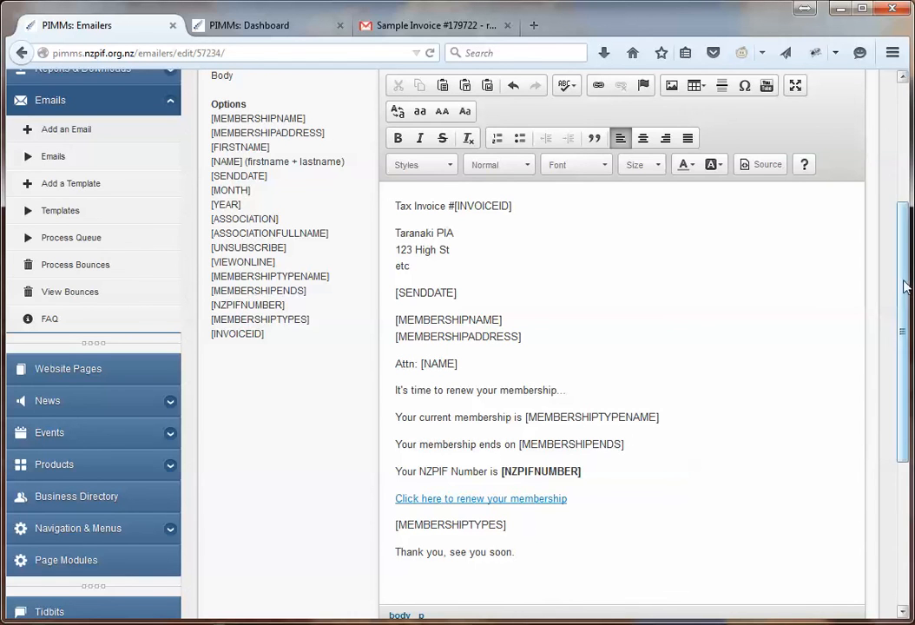
- Set the email's recipients with the preset "Renewals - next month" and look through the selection criteria
{"action": "left_click_drag", "start_coordinate": [904, 283], "coordinate": [900, 203]}
{"action": "left_click", "coordinate": [348, 142]}
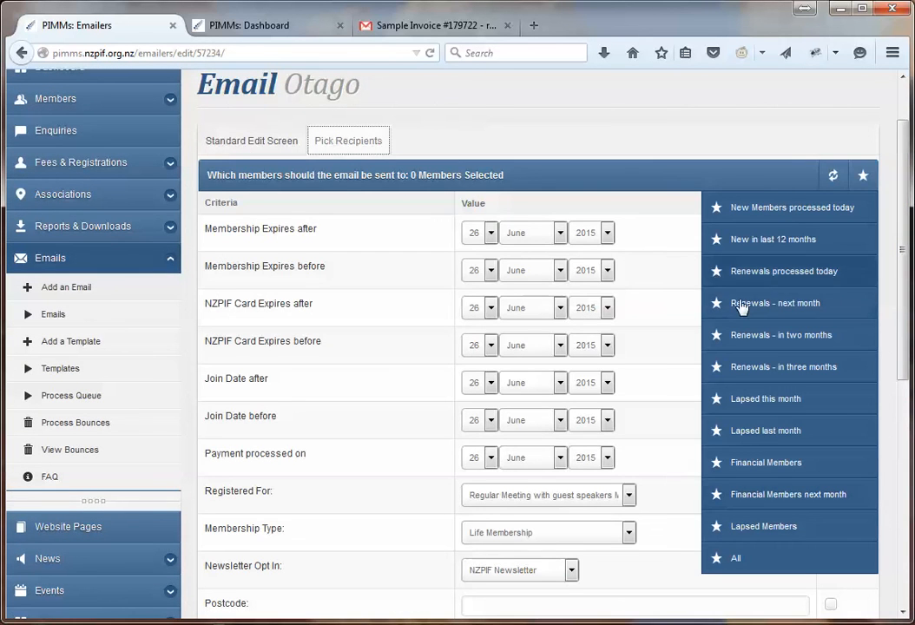
{"action": "left_click", "coordinate": [778, 307]}
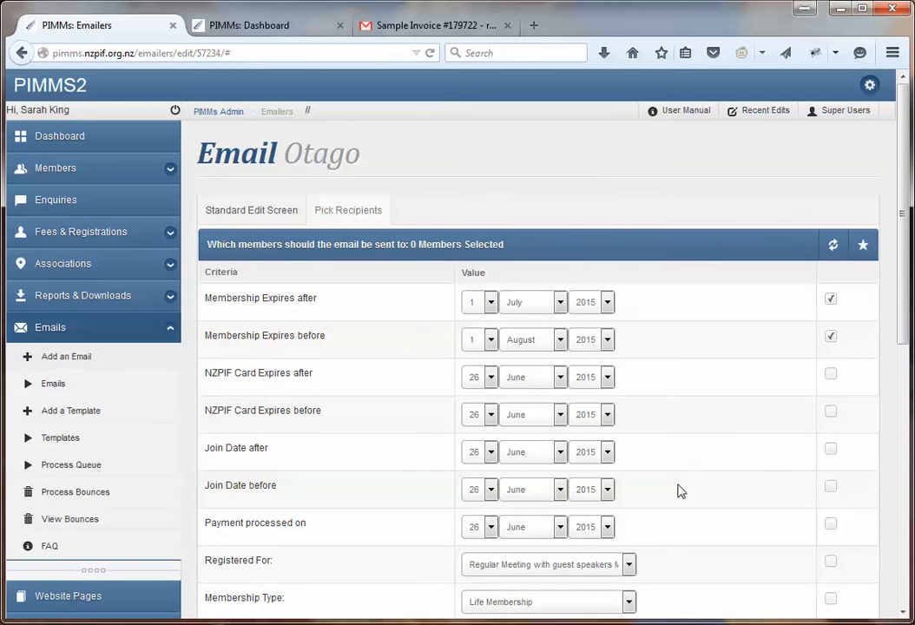
{"action": "scroll", "coordinate": [718, 356], "scroll_direction": "down", "scroll_amount": 5}
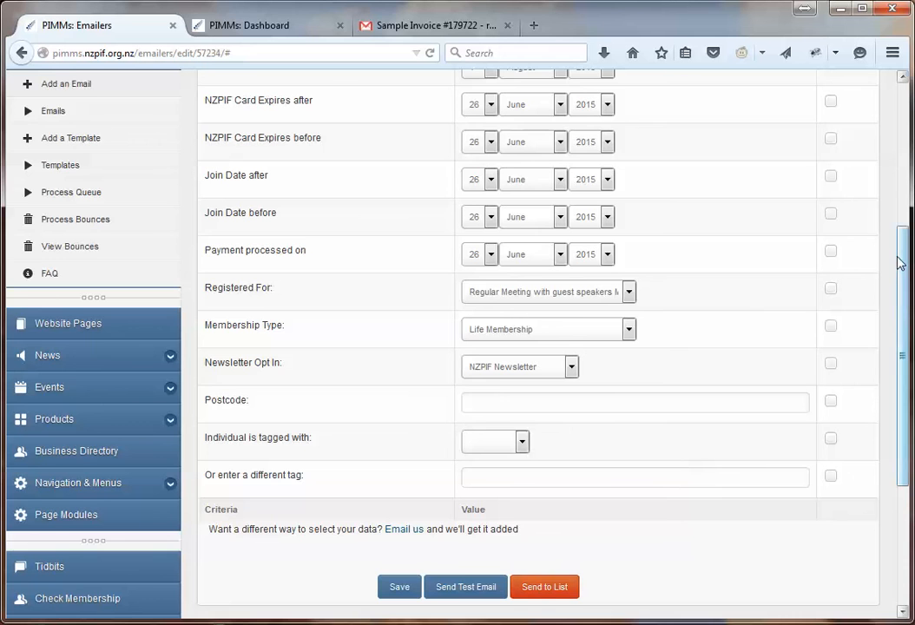
- Return to the email's standard edit screen and review its subject, placeholder options and body
{"action": "left_click_drag", "start_coordinate": [901, 236], "coordinate": [906, 117]}
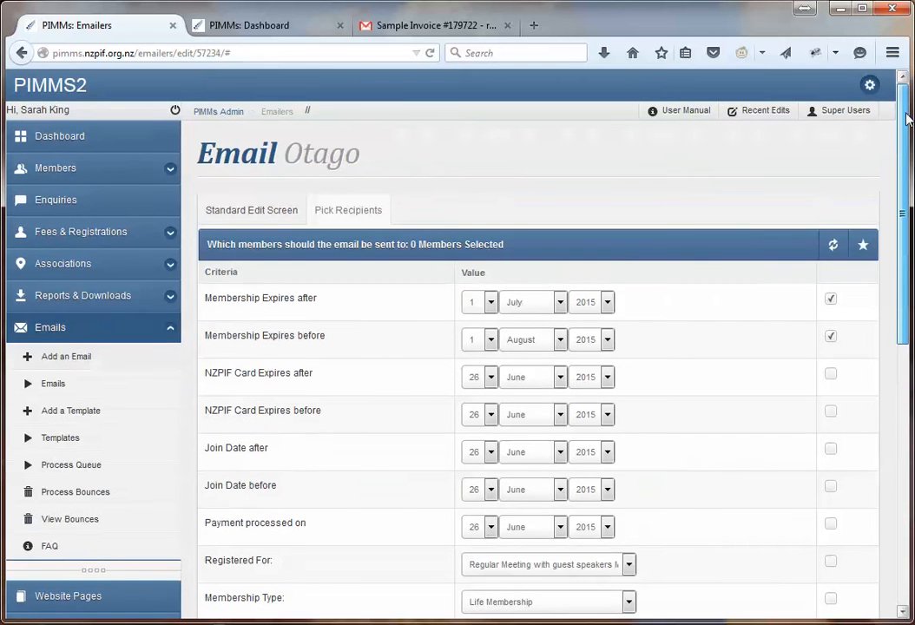
{"action": "left_click", "coordinate": [256, 223]}
{"action": "scroll", "coordinate": [339, 412], "scroll_direction": "down", "scroll_amount": 3}
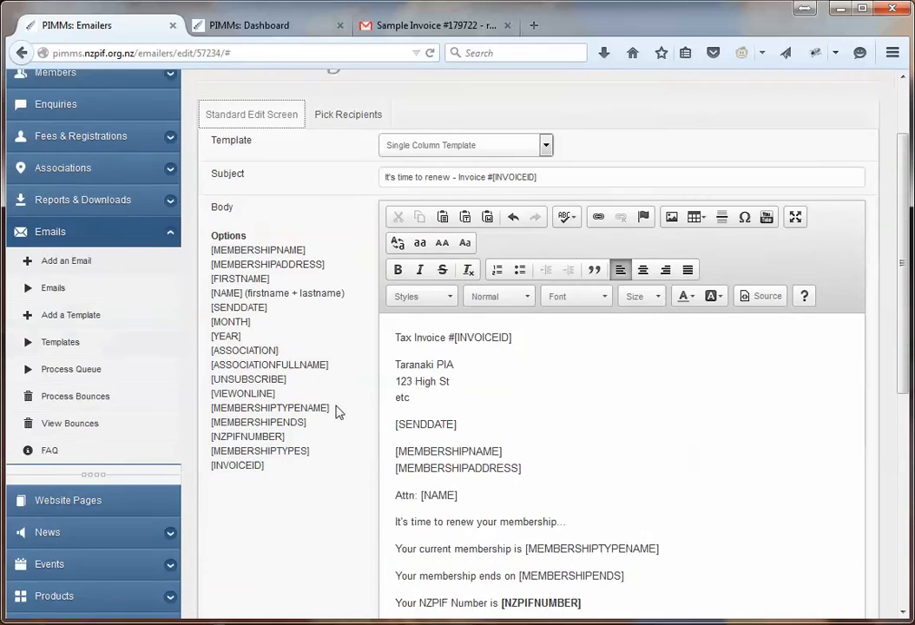